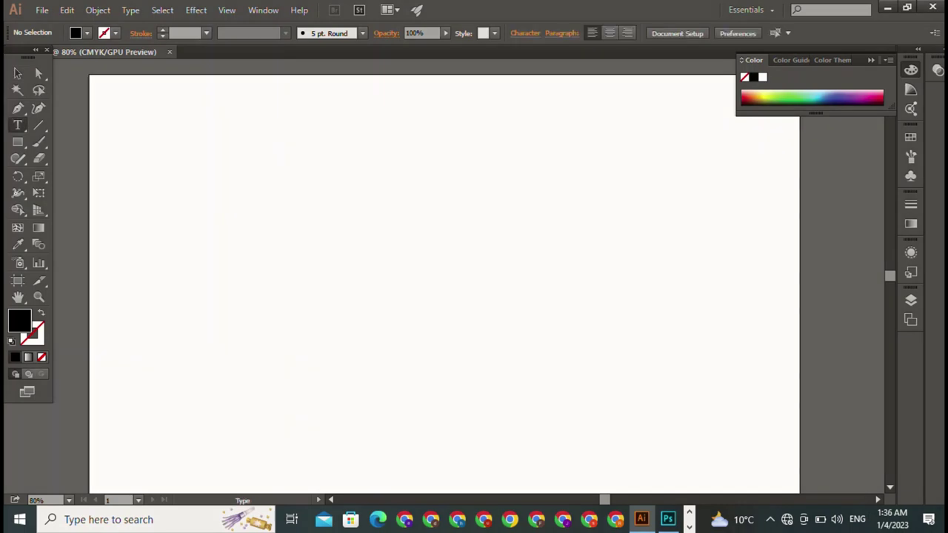
Type 'AFS' on the artboard, enlarge it to about 263 pt, and move it toward the page centre.
{"action": "left_click", "coordinate": [341, 127]}
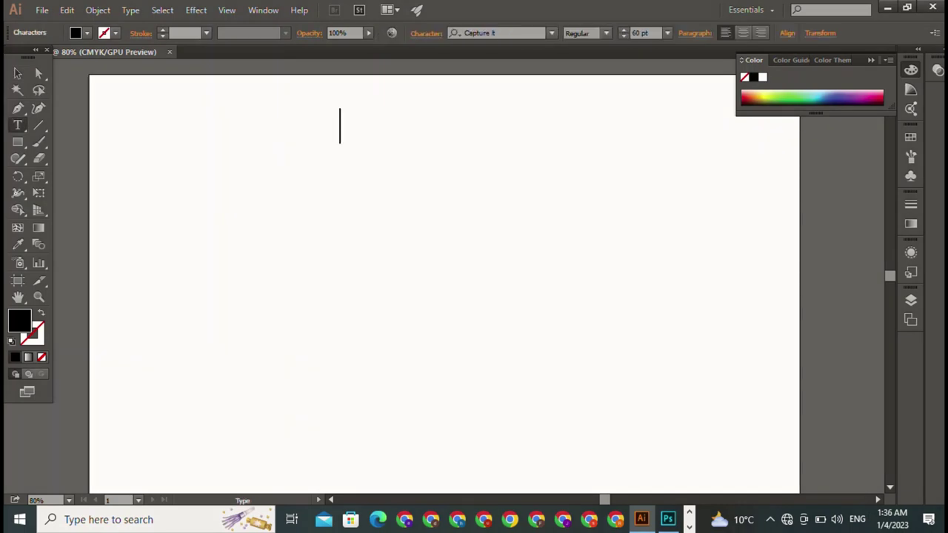
{"action": "type", "text": "AF"}
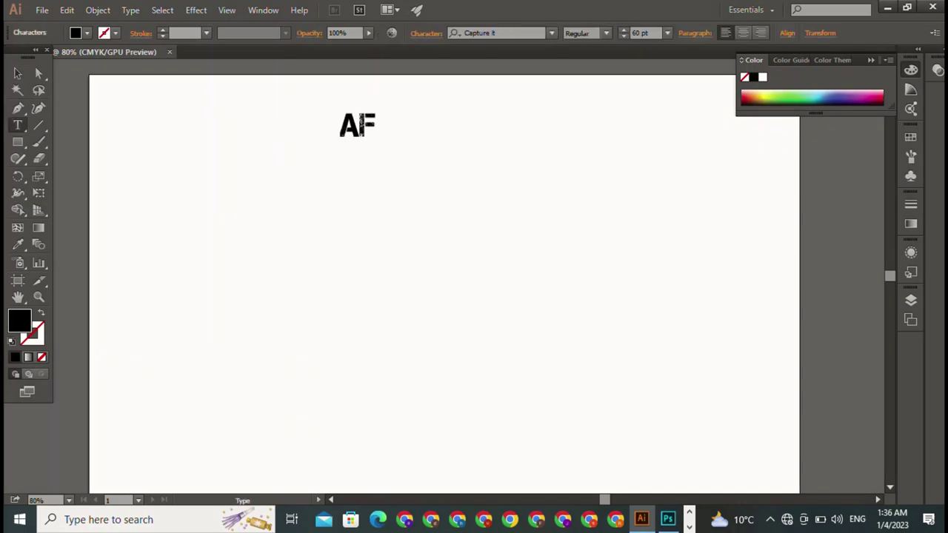
{"action": "type", "text": "S"}
{"action": "key", "text": "Escape"}
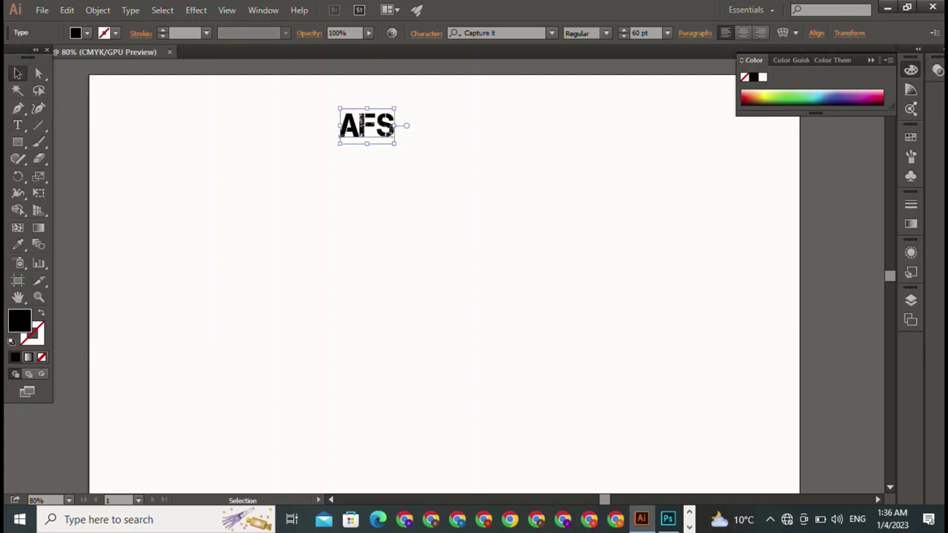
{"action": "left_click_drag", "start_coordinate": [395, 143], "coordinate": [579, 261]}
{"action": "mouse_move", "coordinate": [460, 170]}
{"action": "left_mouse_down"}
{"action": "mouse_move", "coordinate": [466, 259]}
{"action": "mouse_move", "coordinate": [692, 230]}
{"action": "left_mouse_up"}
{"action": "key", "text": "ctrl+shift+a"}
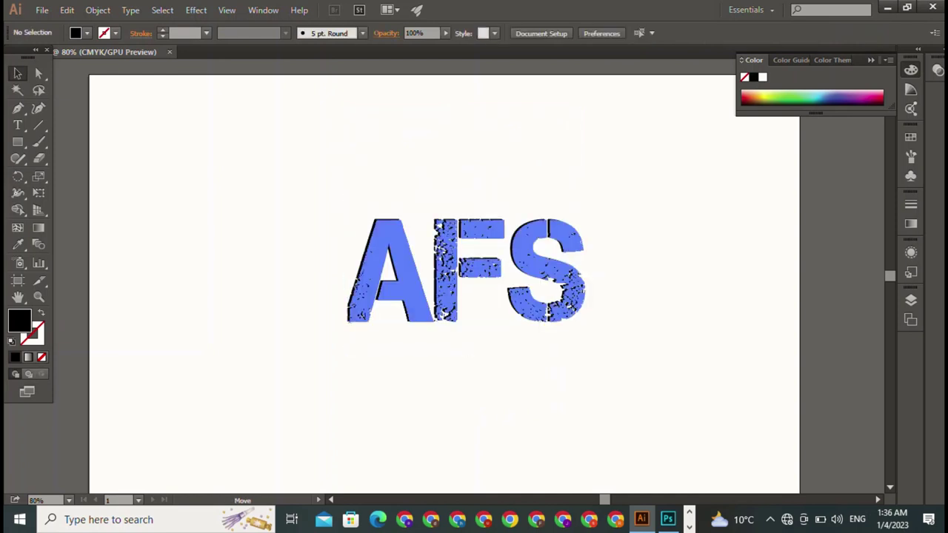
Draw a circle left of the AFS text with no fill and a black outline.
{"action": "key", "text": "ctrl+shift+a"}
{"action": "left_click_drag", "start_coordinate": [17, 141], "coordinate": [67, 173]}
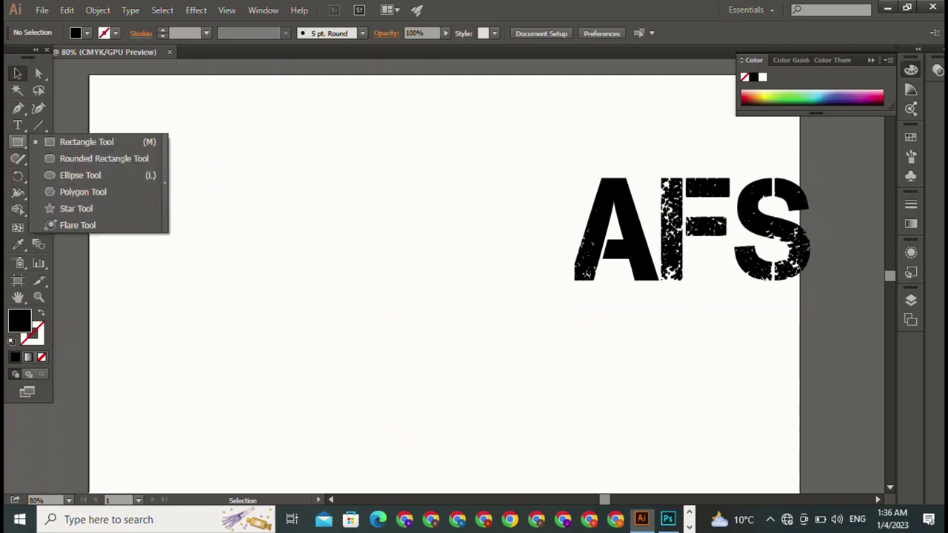
{"action": "left_click_drag", "start_coordinate": [248, 131], "coordinate": [444, 328]}
{"action": "left_click", "coordinate": [86, 33]}
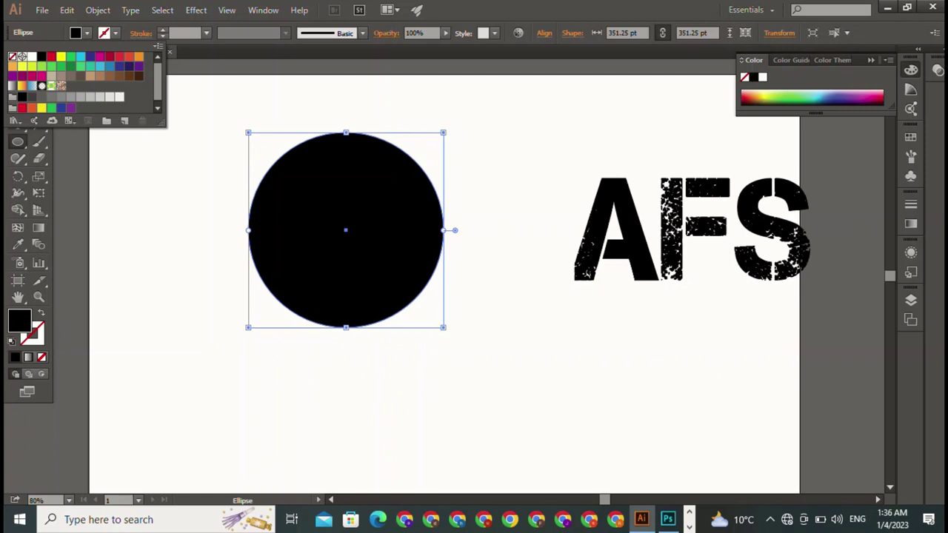
{"action": "left_click", "coordinate": [12, 57]}
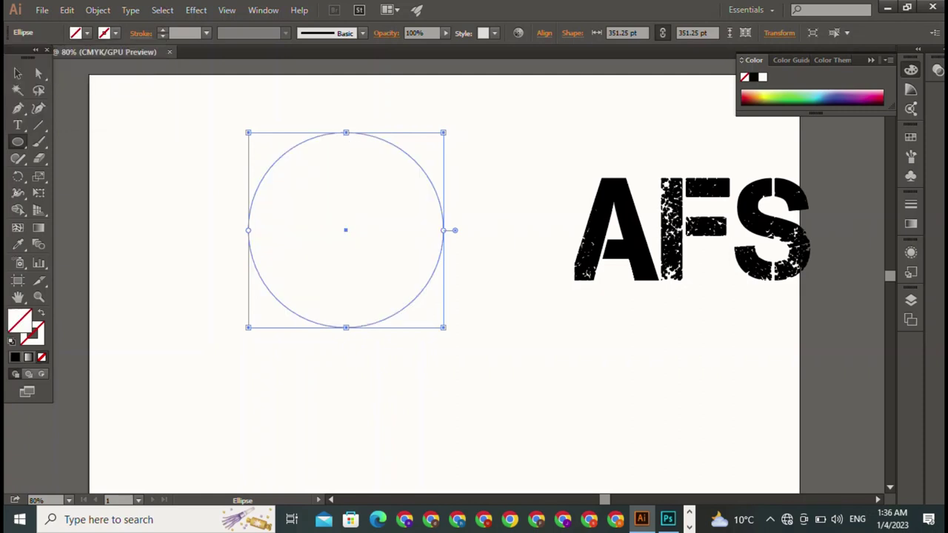
{"action": "left_click", "coordinate": [115, 32]}
{"action": "left_click", "coordinate": [42, 57]}
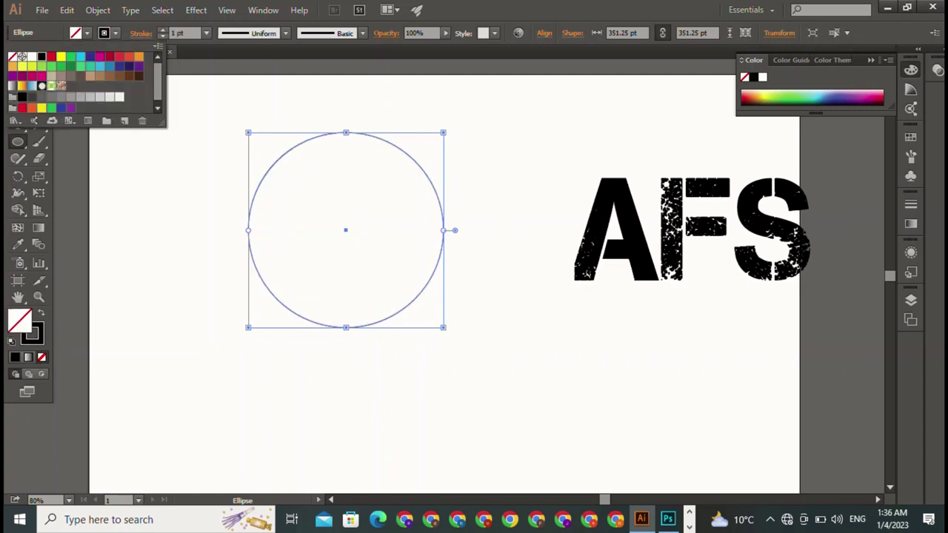
Thicken the circle's outline to 11 pt, then deselect and reselect the circle.
{"action": "key", "text": "Up"}
{"action": "key", "text": "Up"}
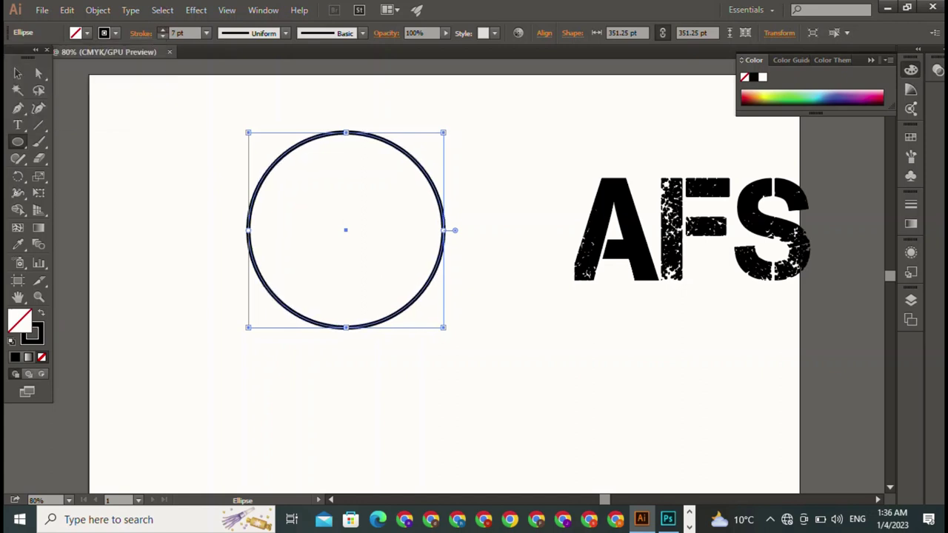
{"action": "key", "text": "Up"}
{"action": "key", "text": "Up"}
{"action": "key", "text": "Up"}
{"action": "key", "text": "Up"}
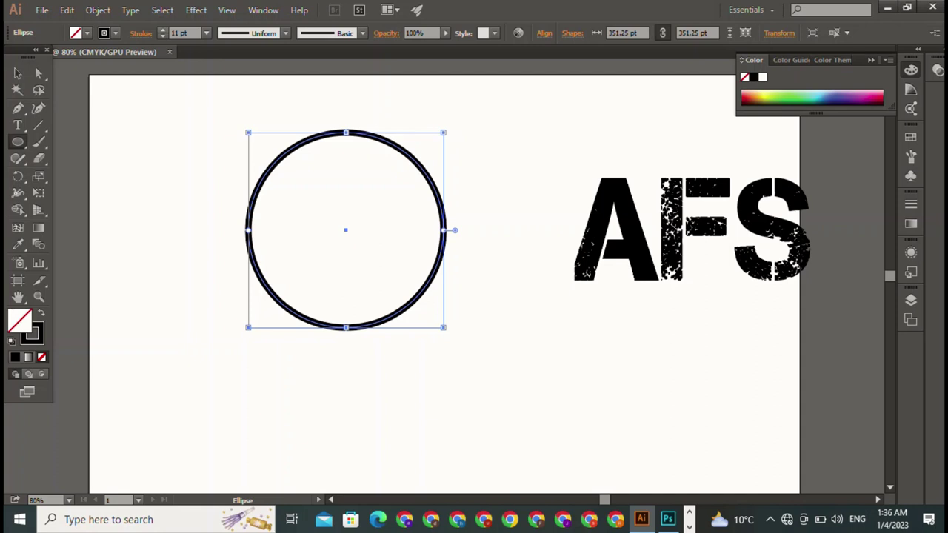
{"action": "left_click", "coordinate": [523, 239]}
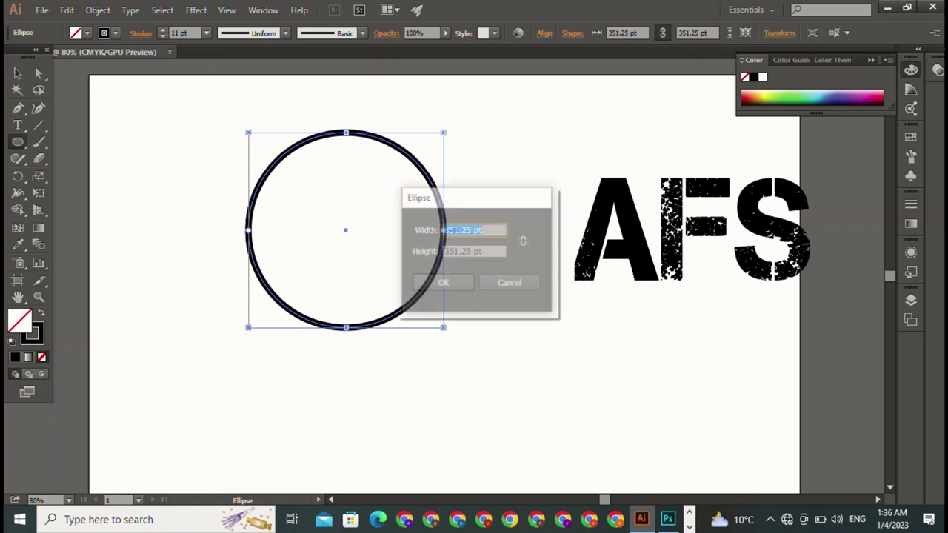
{"action": "left_click", "coordinate": [511, 283]}
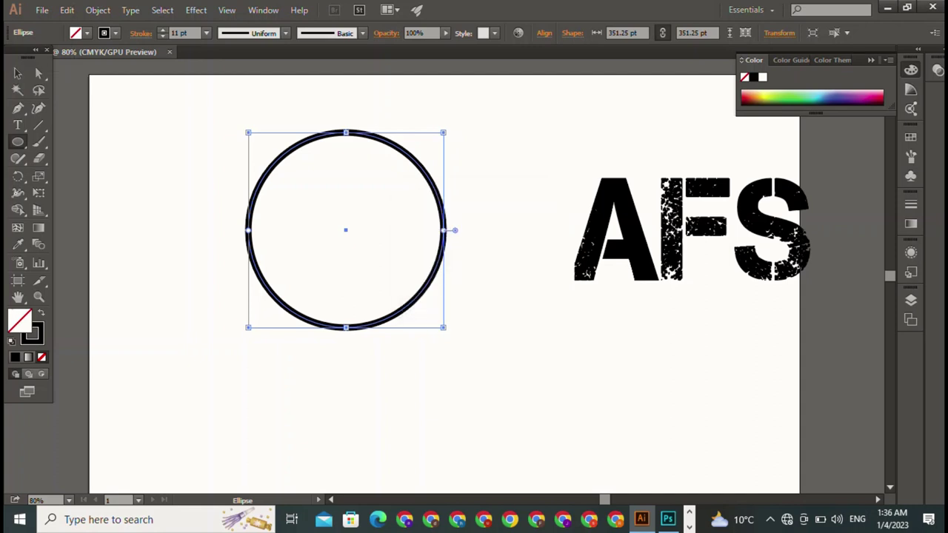
{"action": "left_click", "coordinate": [17, 72]}
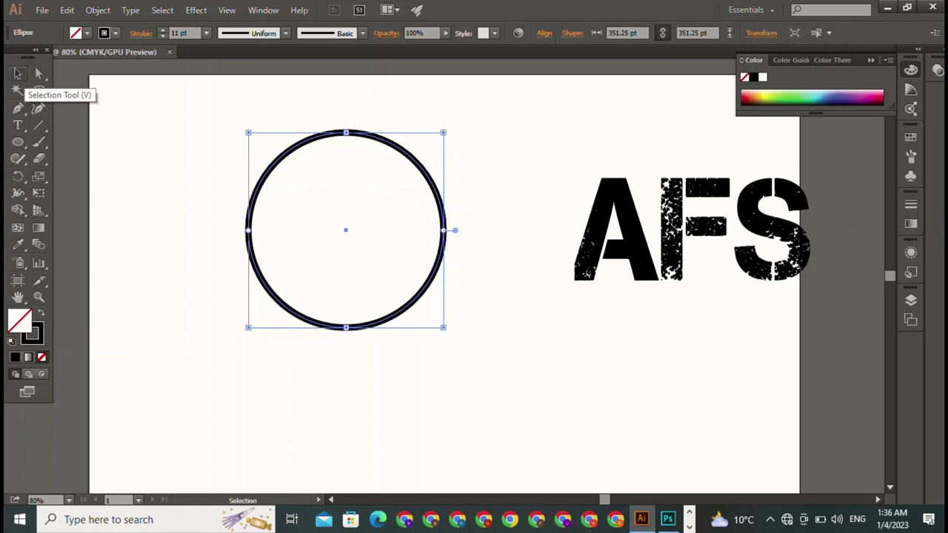
{"action": "key", "text": "ctrl+shift+a"}
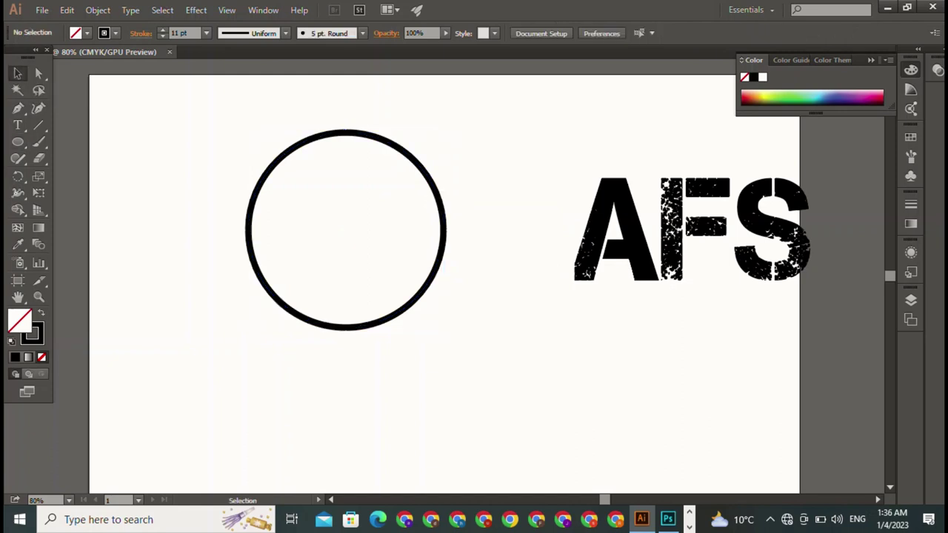
{"action": "key", "text": "ctrl+z"}
Duplicate the circle, set the copy's outline to 4 pt, and move it below-right of the original.
{"action": "left_click_drag", "start_coordinate": [346, 327], "coordinate": [347, 351]}
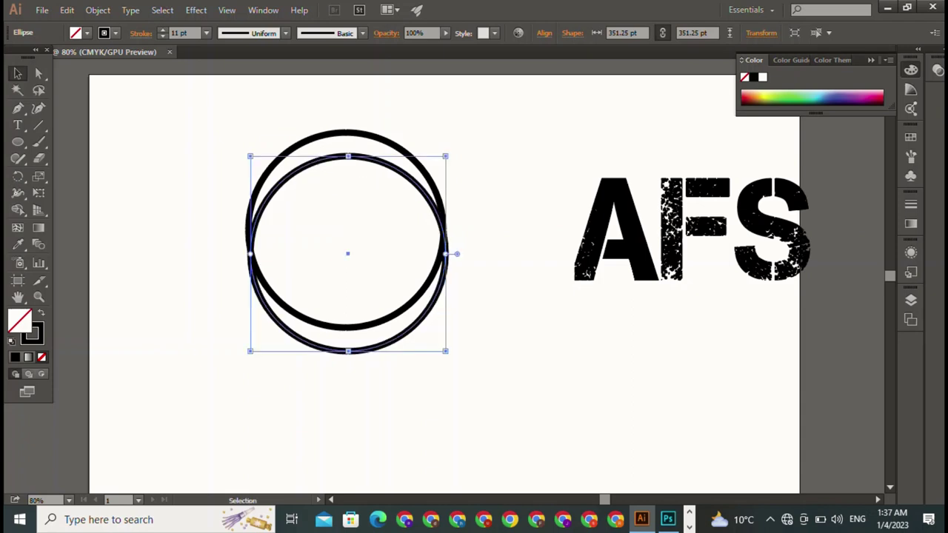
{"action": "left_click", "coordinate": [162, 36]}
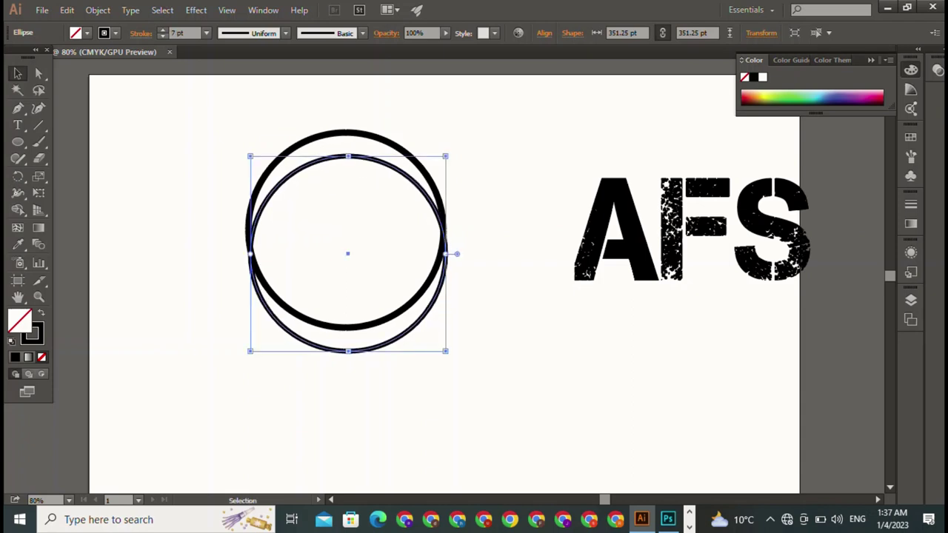
{"action": "left_click", "coordinate": [162, 36]}
{"action": "left_click", "coordinate": [162, 35]}
{"action": "left_click", "coordinate": [162, 36]}
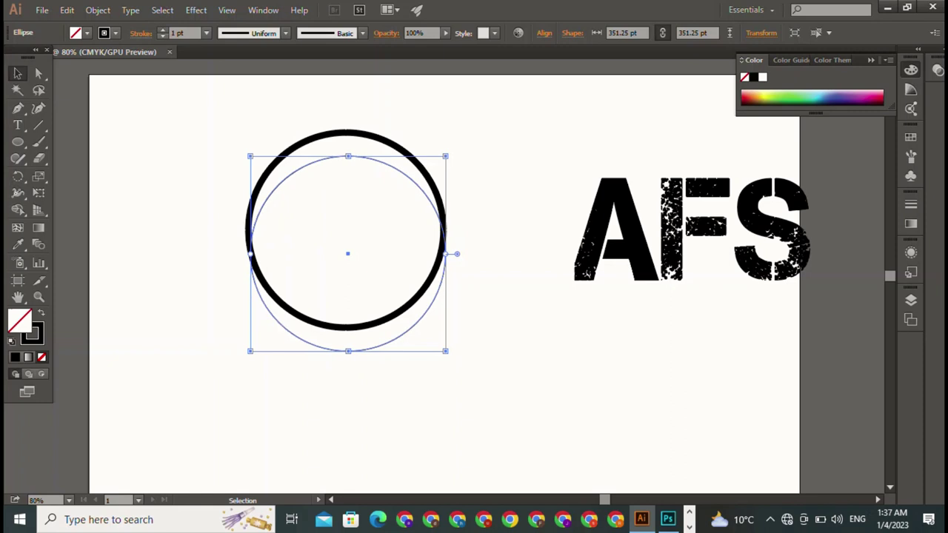
{"action": "left_click", "coordinate": [162, 29]}
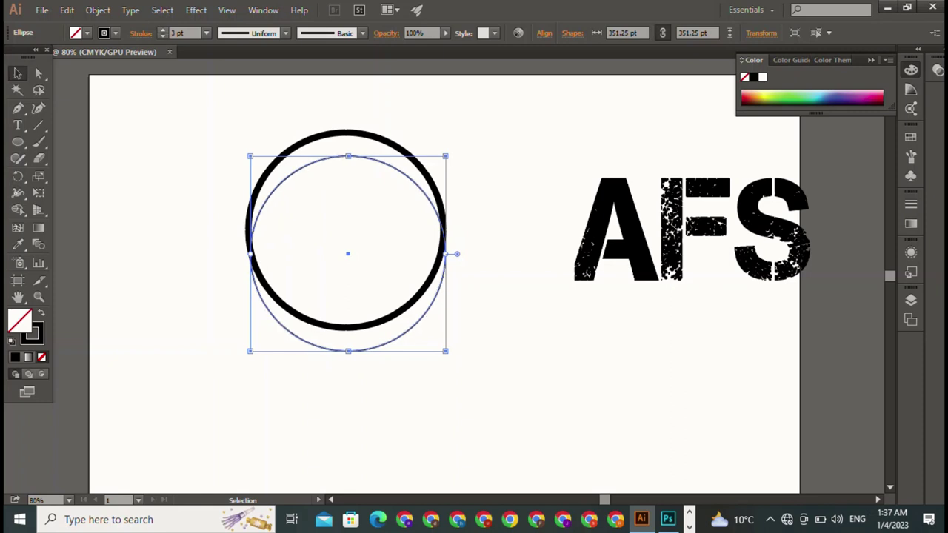
{"action": "left_click", "coordinate": [163, 29]}
{"action": "key", "text": "ctrl+shift+a"}
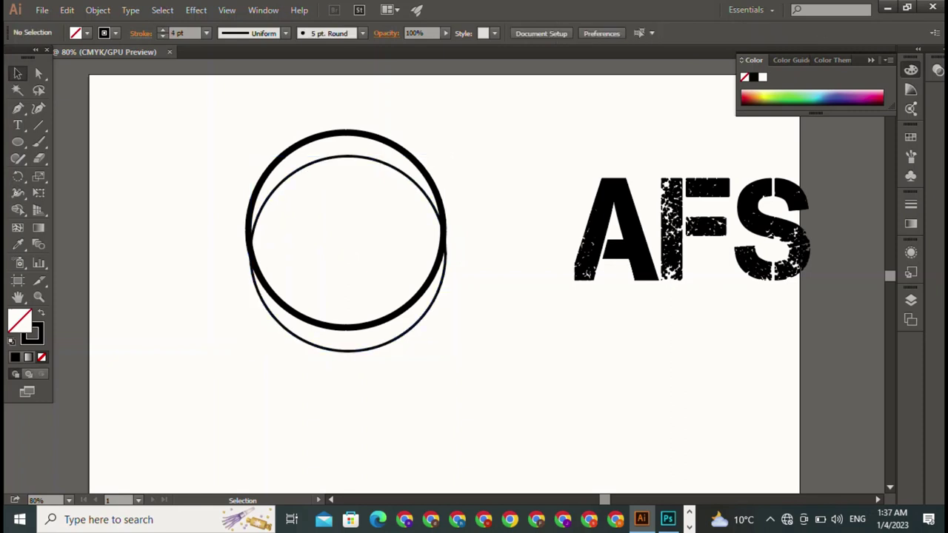
{"action": "left_click_drag", "start_coordinate": [347, 253], "coordinate": [506, 379]}
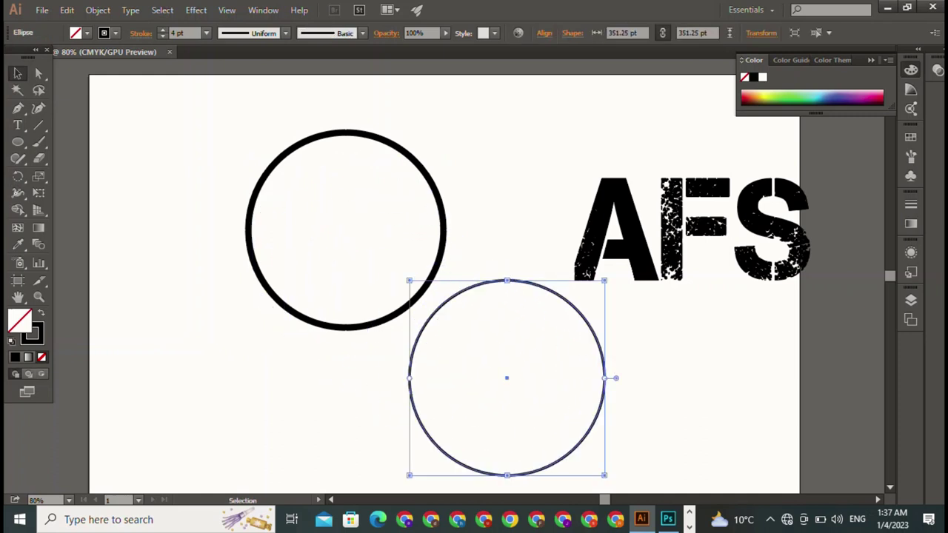
{"action": "key", "text": "ctrl+shift+a"}
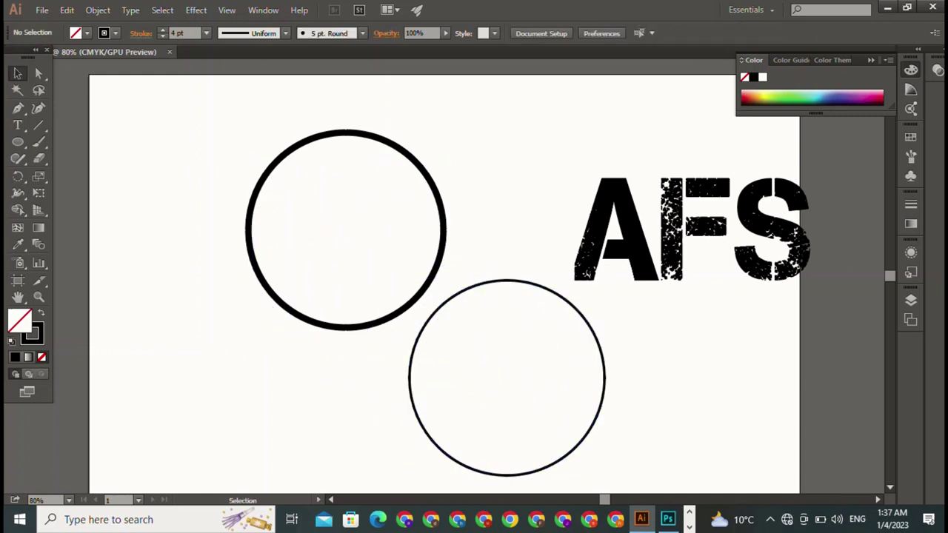
Try erasing the thick circle's top and upper-left arcs with an enlarged Eraser, then undo it.
{"action": "left_click", "coordinate": [443, 230]}
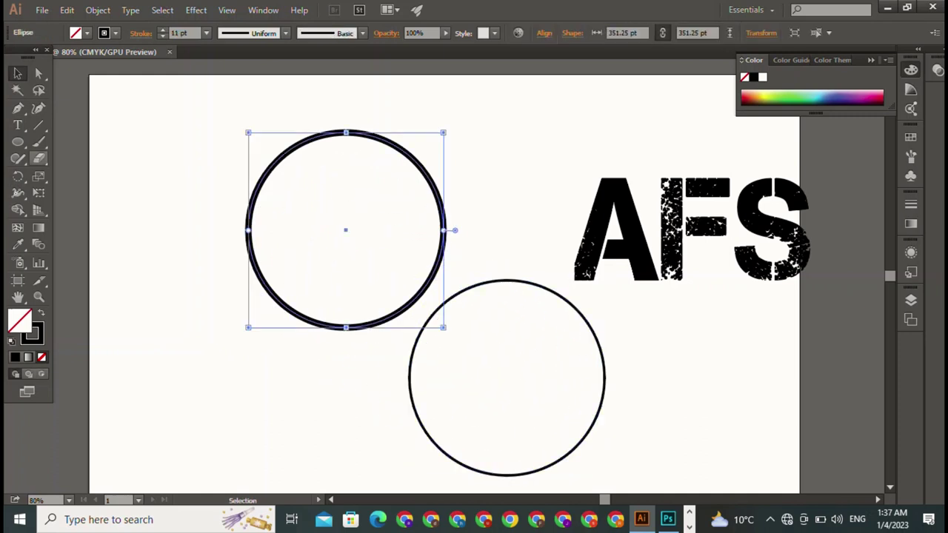
{"action": "key", "text": "shift+e"}
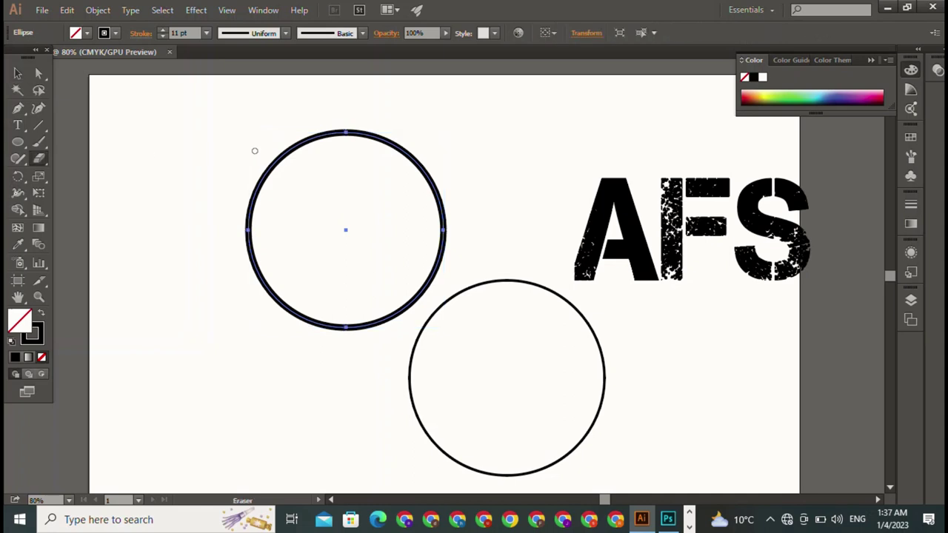
{"action": "key", "text": "bracketright"}
{"action": "key", "text": "bracketright"}
{"action": "key", "text": "bracketright"}
{"action": "key", "text": "bracketright"}
{"action": "key", "text": "bracketright"}
{"action": "key", "text": "bracketright"}
{"action": "key", "text": "bracketright"}
{"action": "key", "text": "bracketright"}
{"action": "key", "text": "bracketright"}
{"action": "key", "text": "bracketright"}
{"action": "key", "text": "bracketright"}
{"action": "key", "text": "bracketright"}
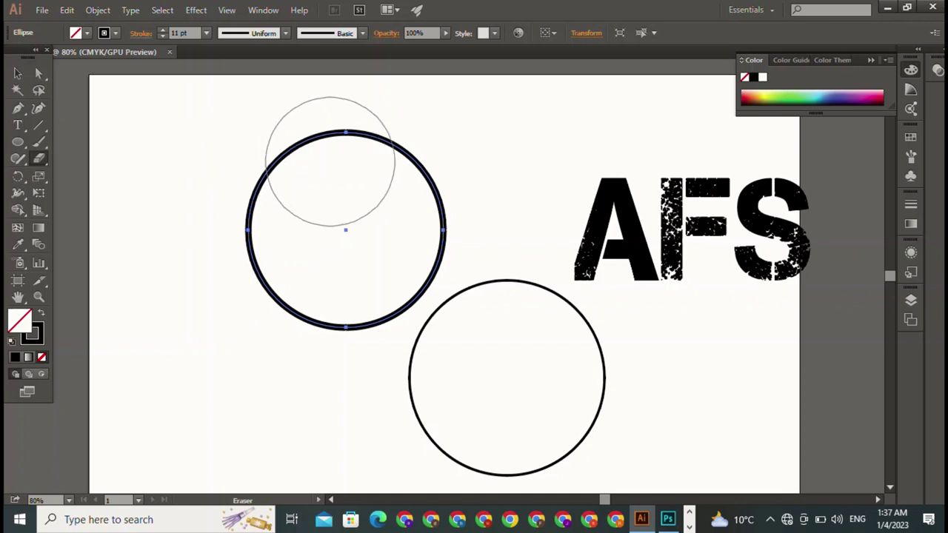
{"action": "key", "text": "bracketright"}
{"action": "key", "text": "bracketright"}
{"action": "key", "text": "bracketright"}
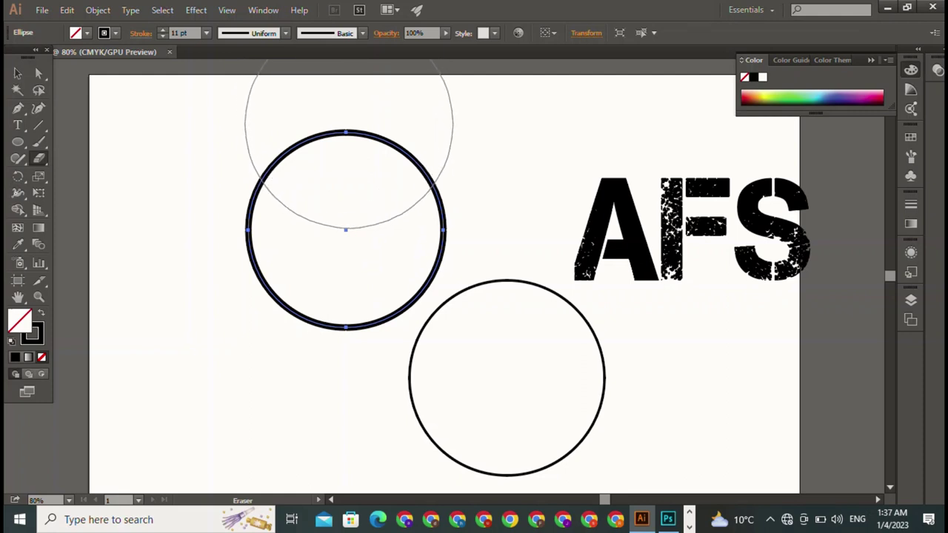
{"action": "left_click", "coordinate": [344, 125]}
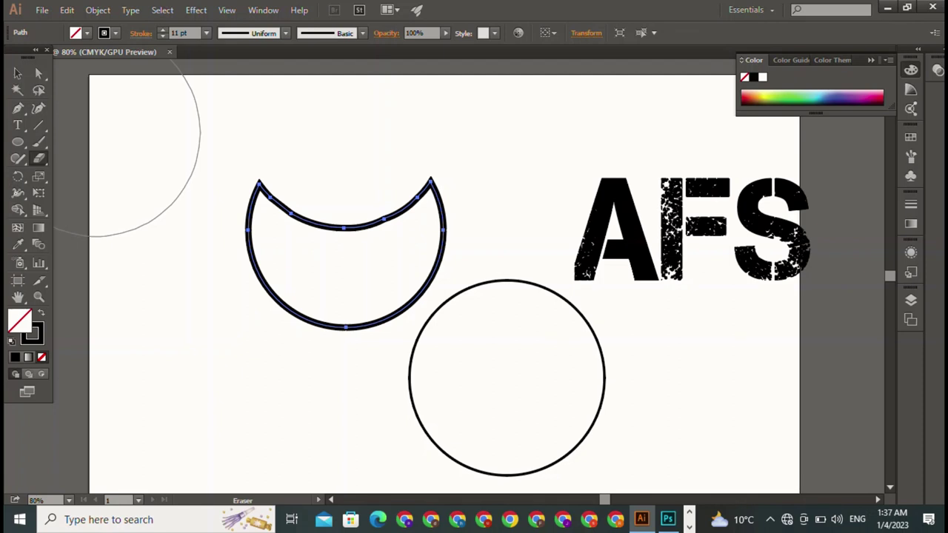
{"action": "left_click_drag", "start_coordinate": [271, 166], "coordinate": [295, 171]}
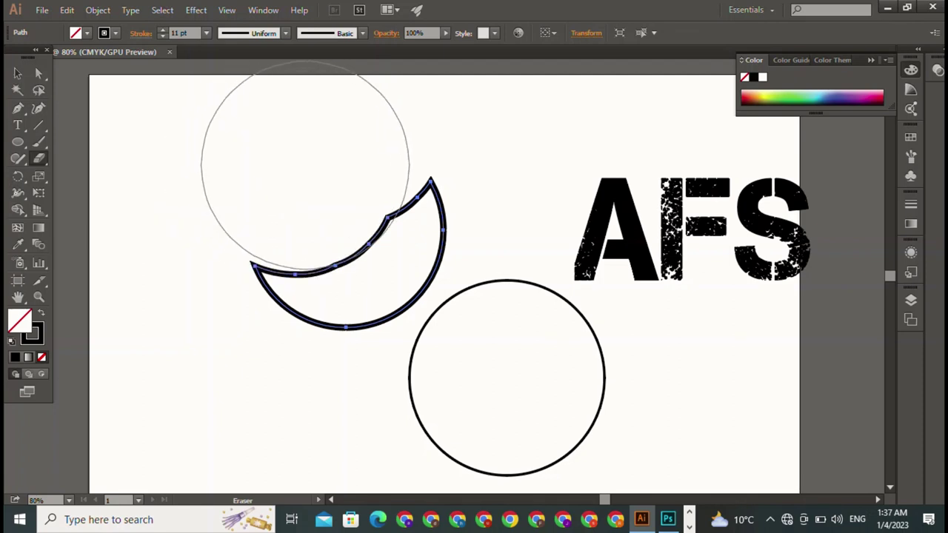
{"action": "key", "text": "ctrl+z"}
{"action": "key", "text": "ctrl+z"}
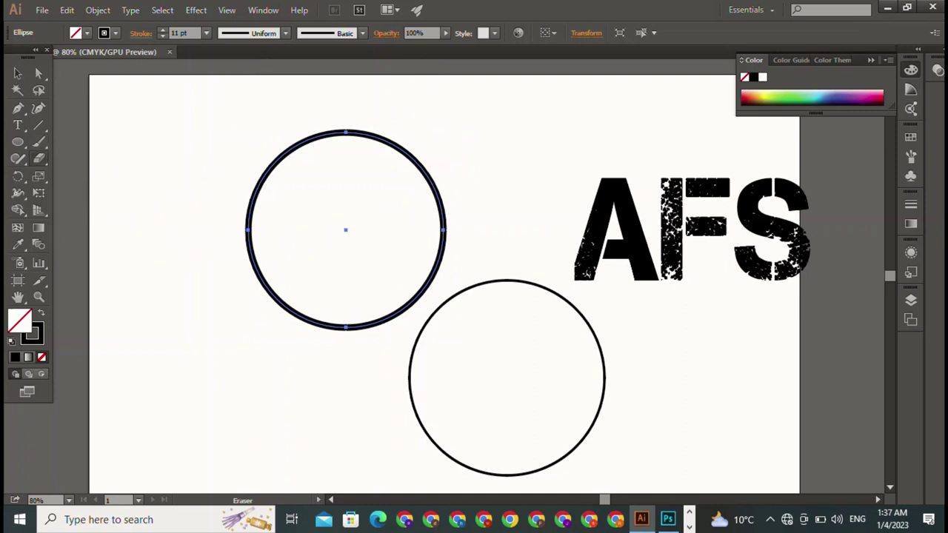
Cut the thick circle at its left and right points and delete the lower-right quarter.
{"action": "left_click", "coordinate": [38, 158]}
{"action": "left_click", "coordinate": [104, 174]}
{"action": "left_click", "coordinate": [248, 230]}
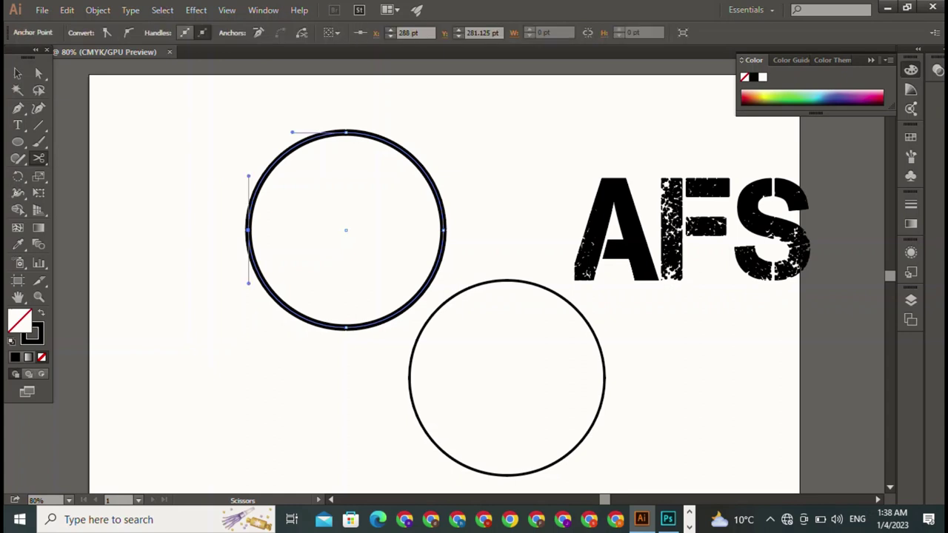
{"action": "left_click", "coordinate": [444, 230]}
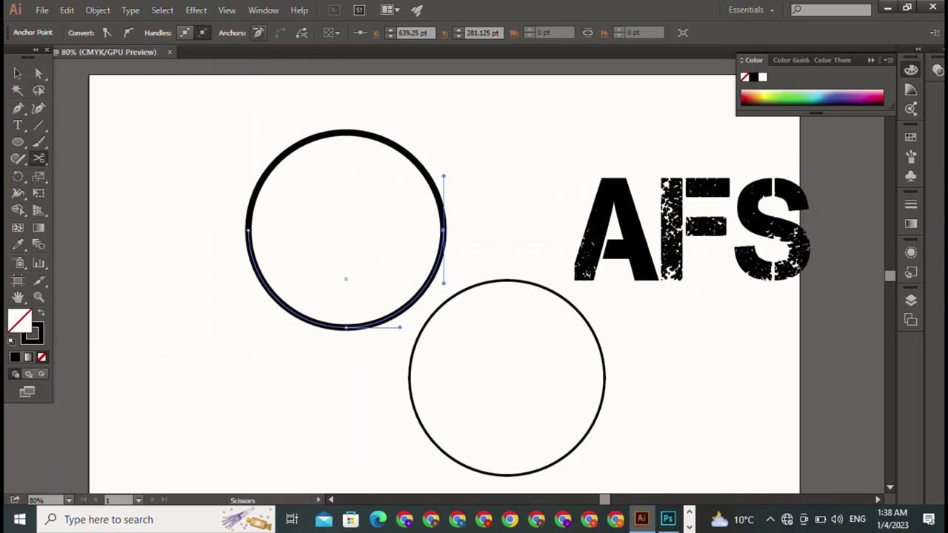
{"action": "key", "text": "Delete"}
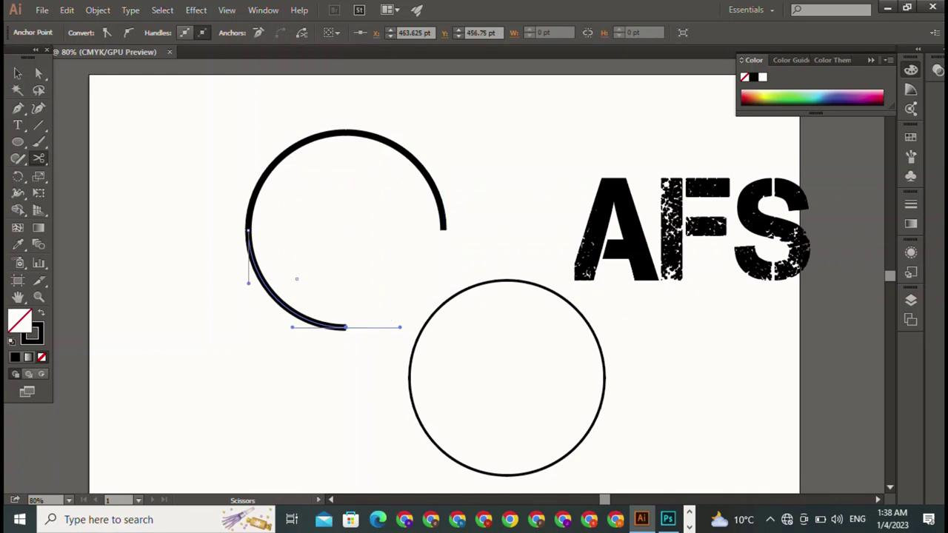
Delete the lower-left quarter arc, leaving only the upper half-arc selected.
{"action": "key", "text": "v"}
{"action": "key", "text": "ctrl+shift+a"}
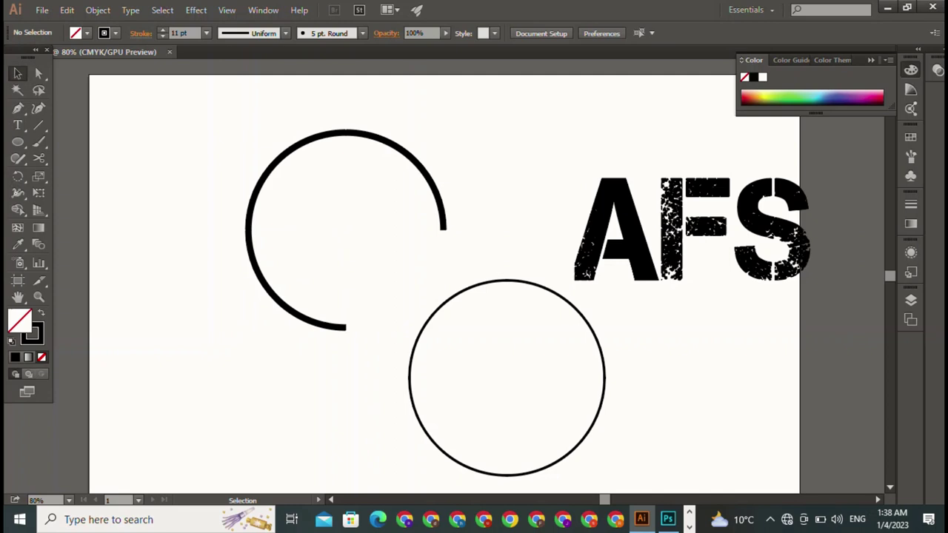
{"action": "left_click", "coordinate": [276, 300]}
{"action": "key", "text": "Delete"}
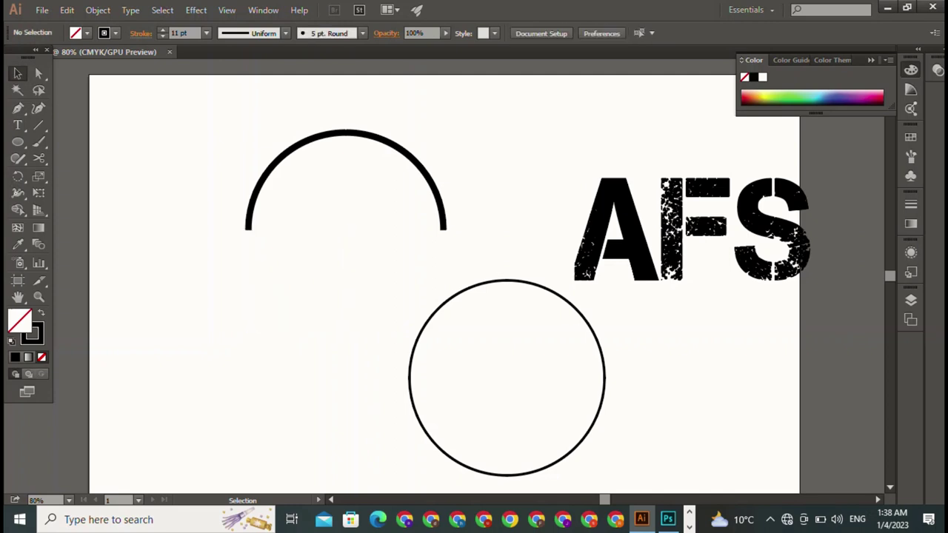
{"action": "left_click", "coordinate": [264, 169]}
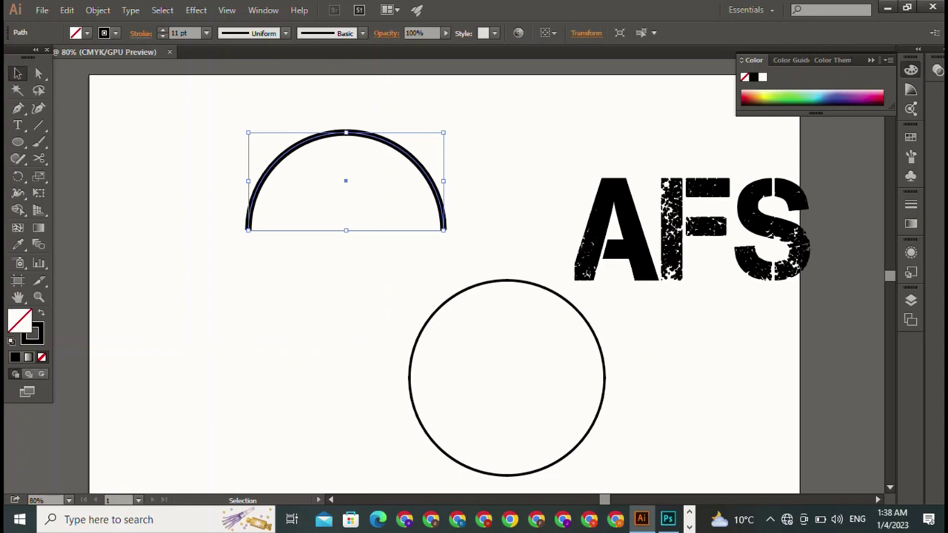
Flip the half-arc into a downward U and make it slightly narrower and shorter.
{"action": "left_click_drag", "start_coordinate": [346, 133], "coordinate": [346, 352]}
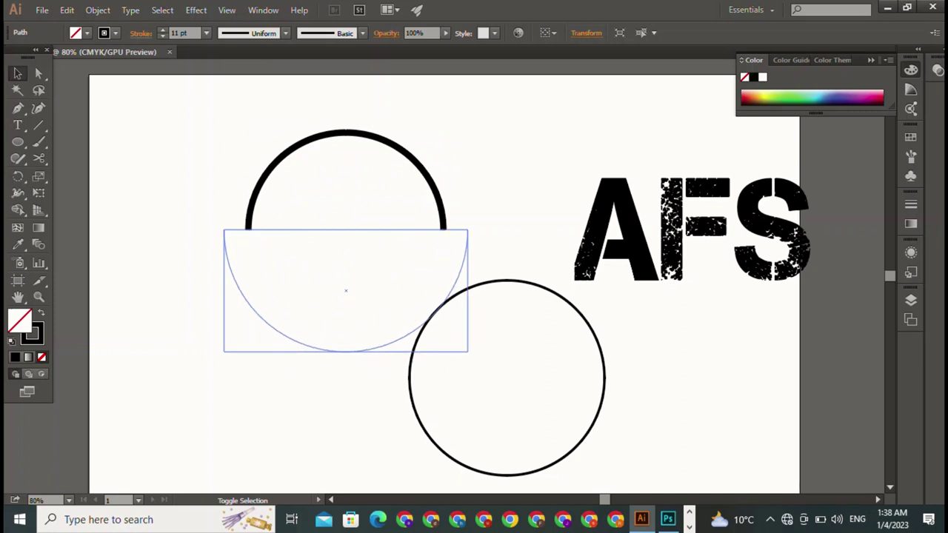
{"action": "key", "text": "ctrl+shift+a"}
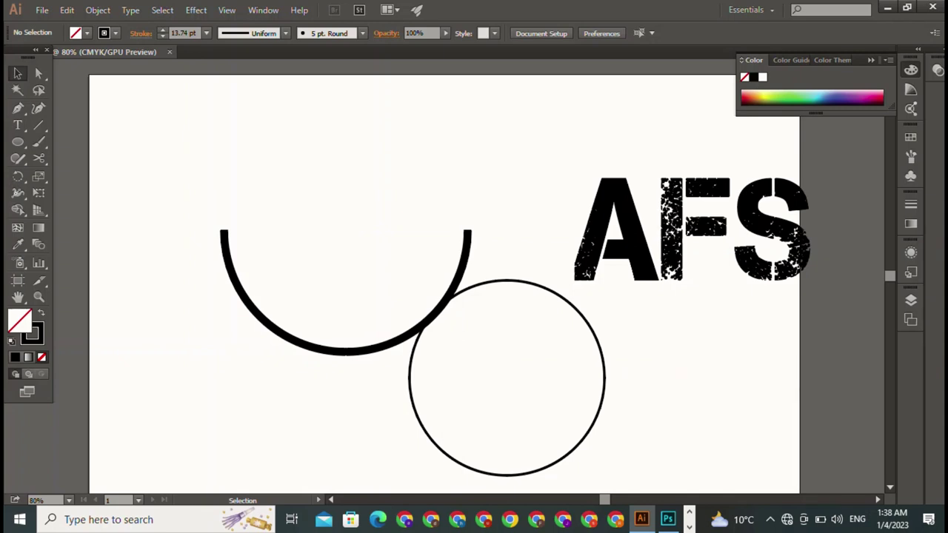
{"action": "left_click", "coordinate": [346, 353]}
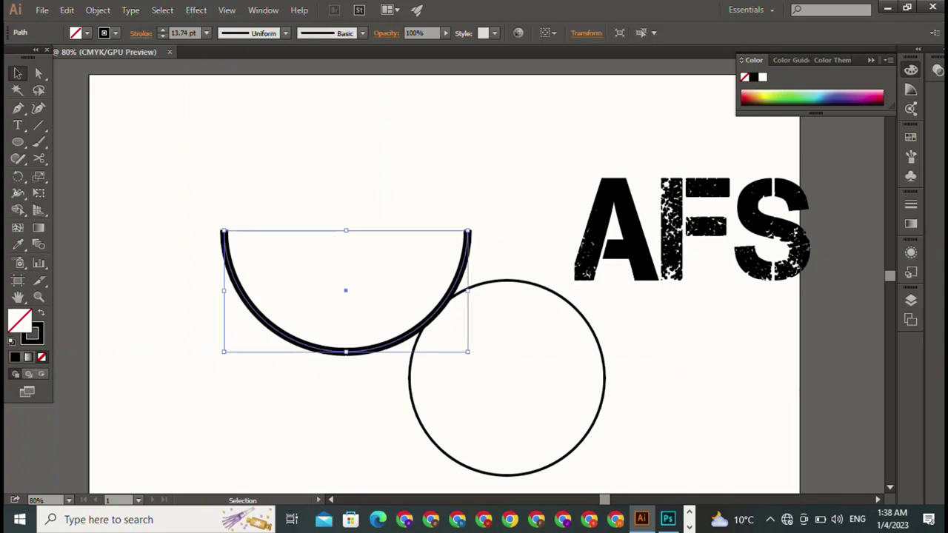
{"action": "left_click_drag", "start_coordinate": [468, 290], "coordinate": [443, 291]}
{"action": "left_click_drag", "start_coordinate": [443, 352], "coordinate": [444, 345]}
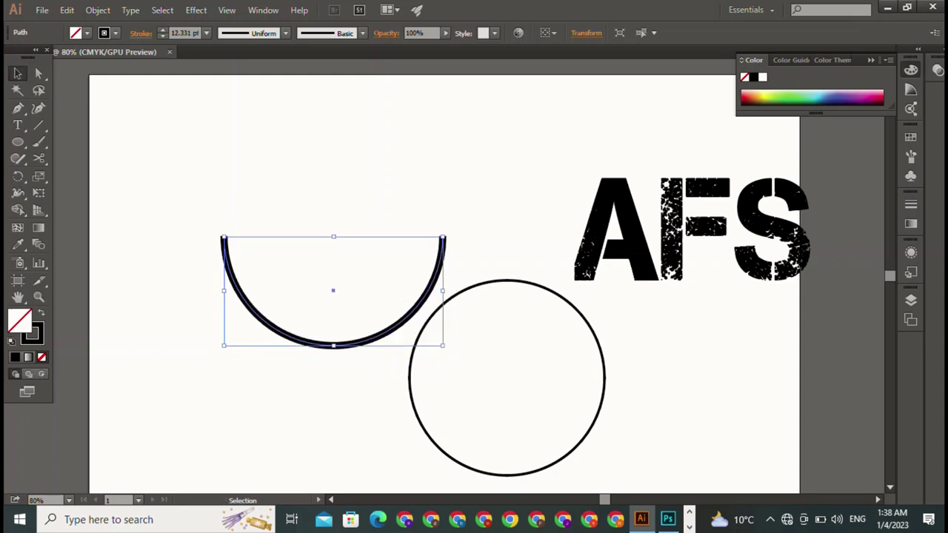
{"action": "double_click", "coordinate": [409, 378]}
{"action": "left_click", "coordinate": [296, 414]}
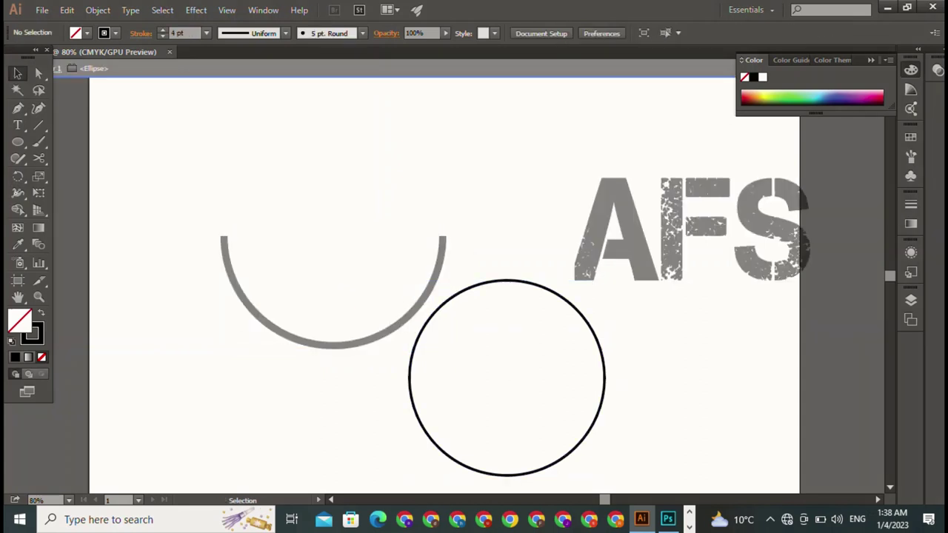
Move the thin circle into the U-arc, enlarge it to the arc's width, and nudge it down to align.
{"action": "key", "text": "Escape"}
{"action": "left_click_drag", "start_coordinate": [507, 378], "coordinate": [335, 241]}
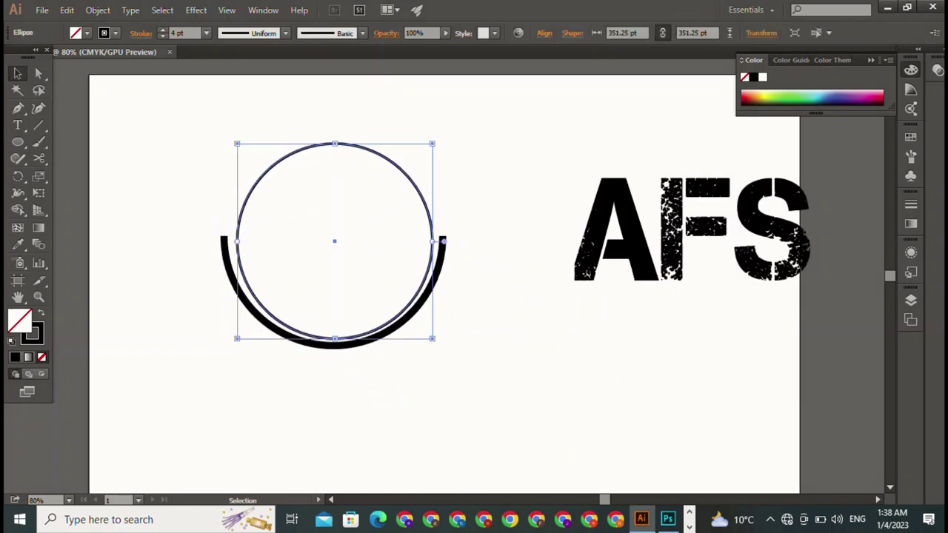
{"action": "left_click_drag", "start_coordinate": [433, 143], "coordinate": [443, 134]}
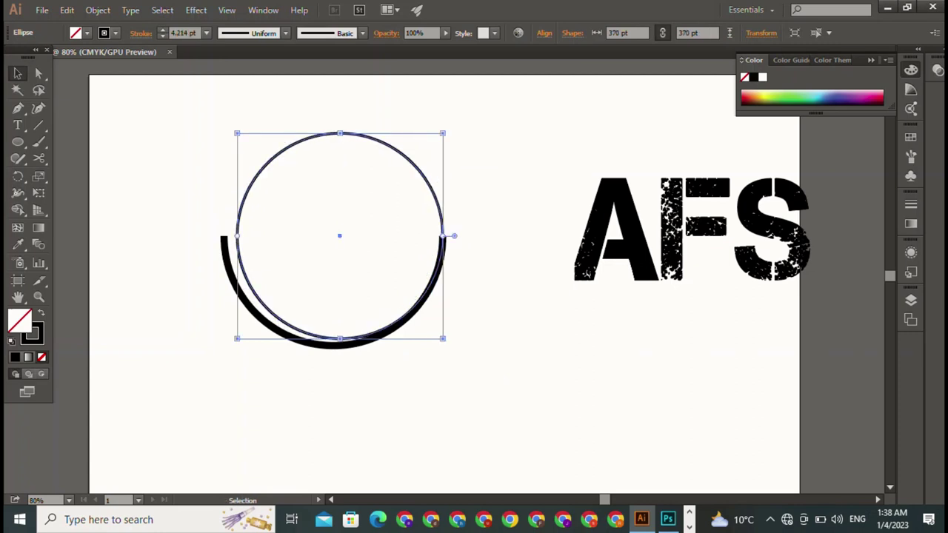
{"action": "left_click_drag", "start_coordinate": [237, 133], "coordinate": [222, 120]}
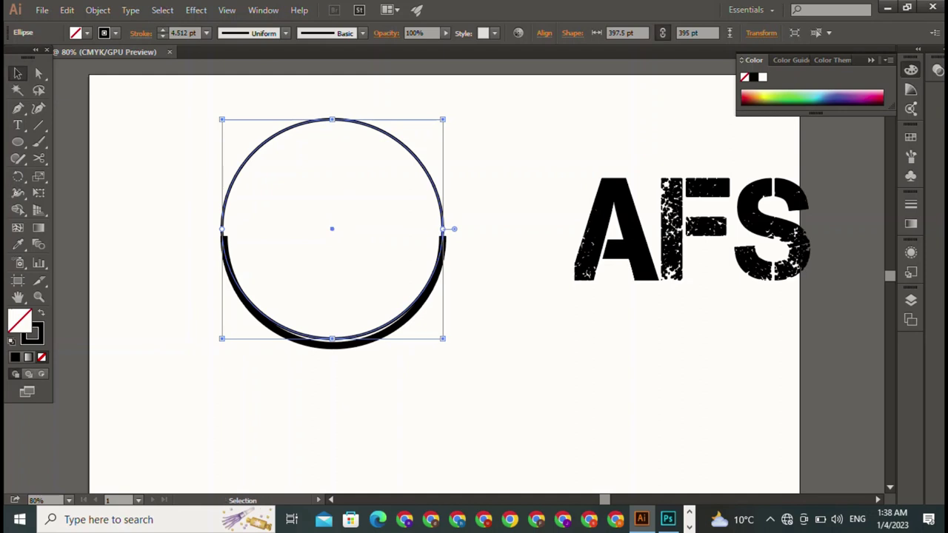
{"action": "left_click_drag", "start_coordinate": [332, 341], "coordinate": [332, 346]}
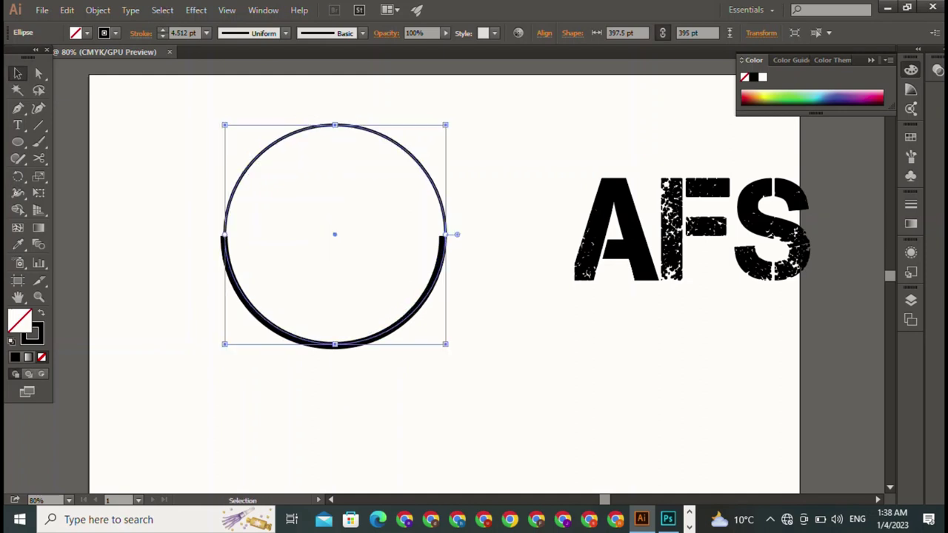
{"action": "key", "text": "ctrl+shift+a"}
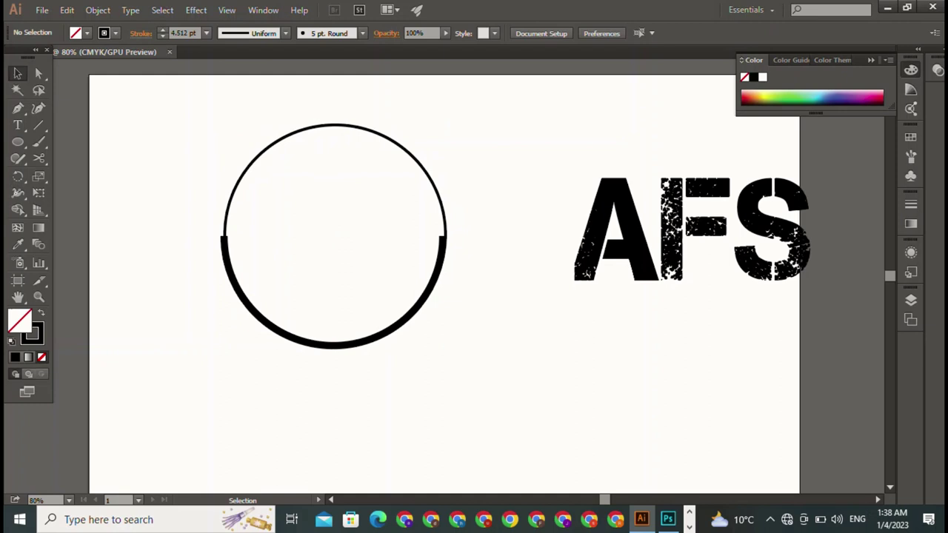
{"action": "key", "text": "ctrl+z"}
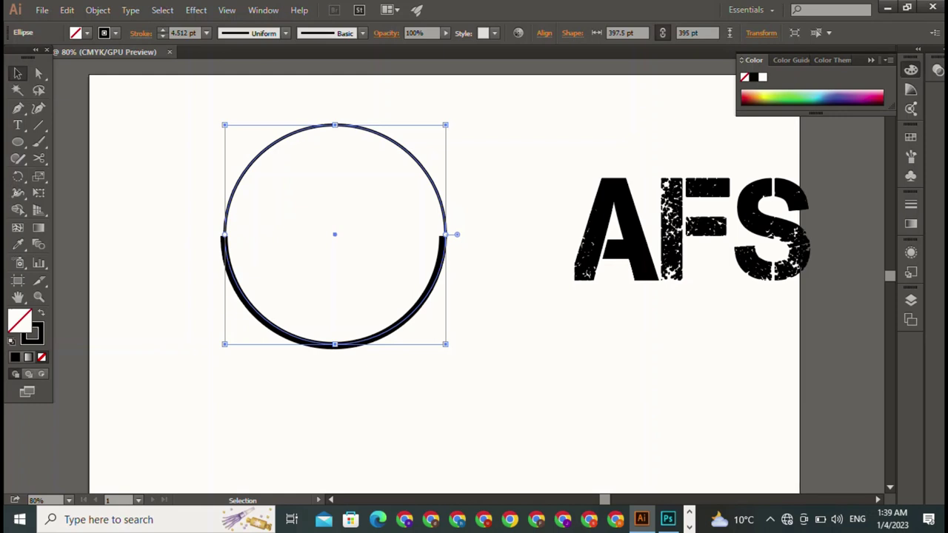
{"action": "key", "text": "ctrl+h"}
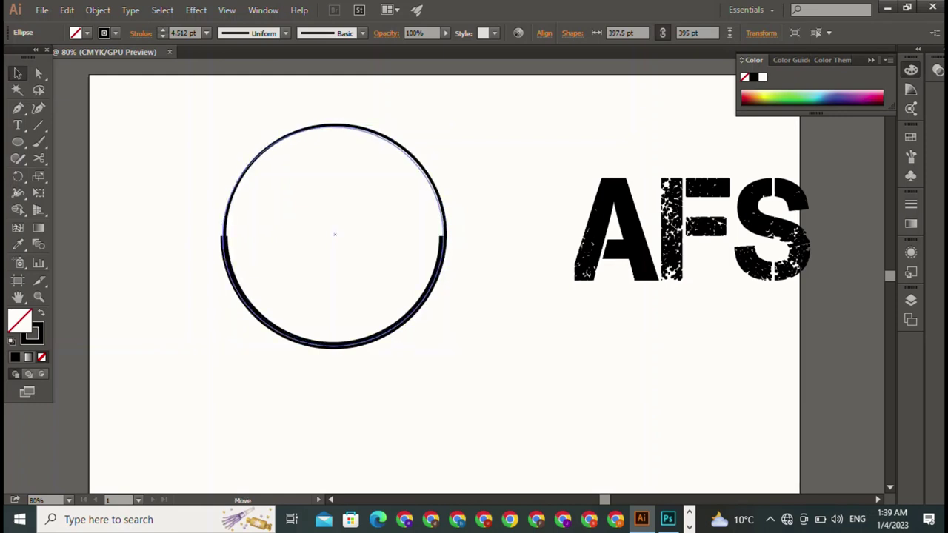
{"action": "key", "text": "ctrl+h"}
{"action": "key", "text": "ctrl+shift+a"}
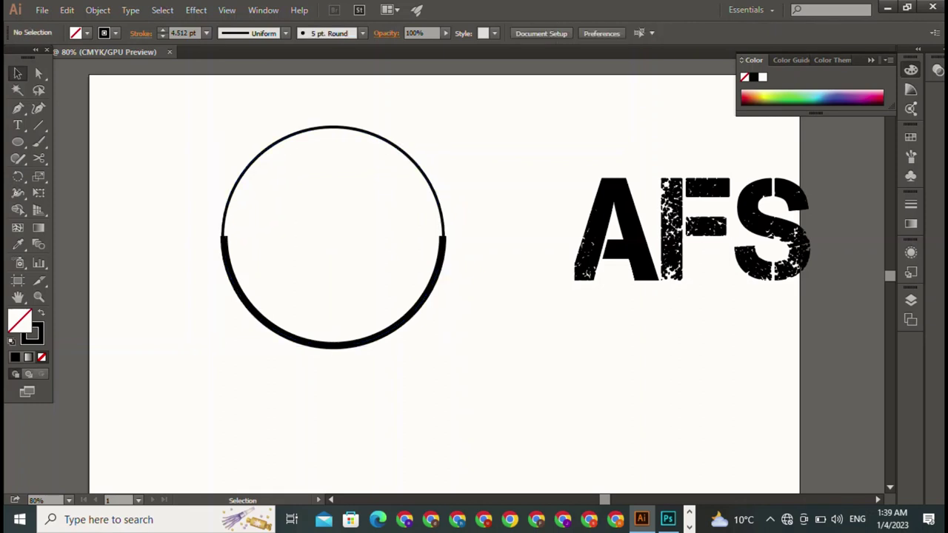
Move the AFS text into the ring, scale it down, and centre it inside.
{"action": "left_click_drag", "start_coordinate": [692, 230], "coordinate": [349, 237]}
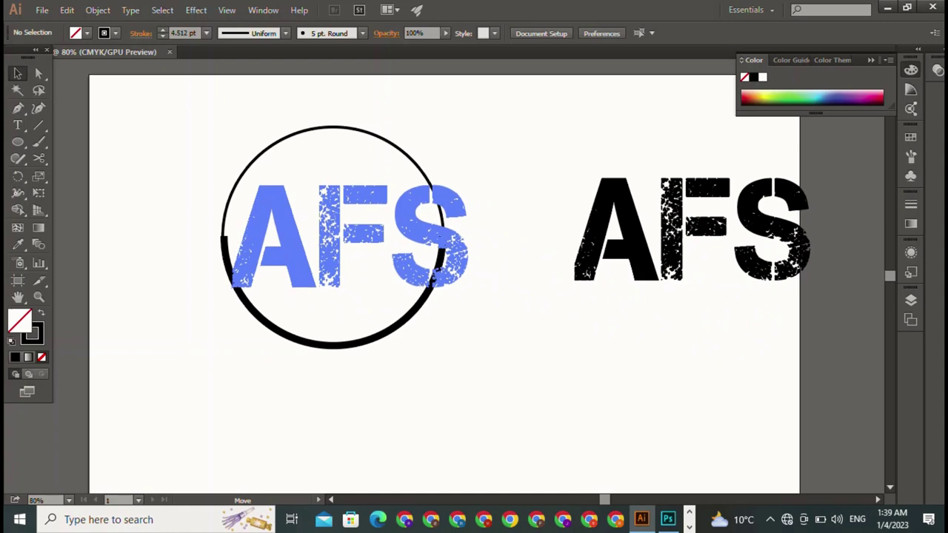
{"action": "left_click_drag", "start_coordinate": [470, 163], "coordinate": [424, 194]}
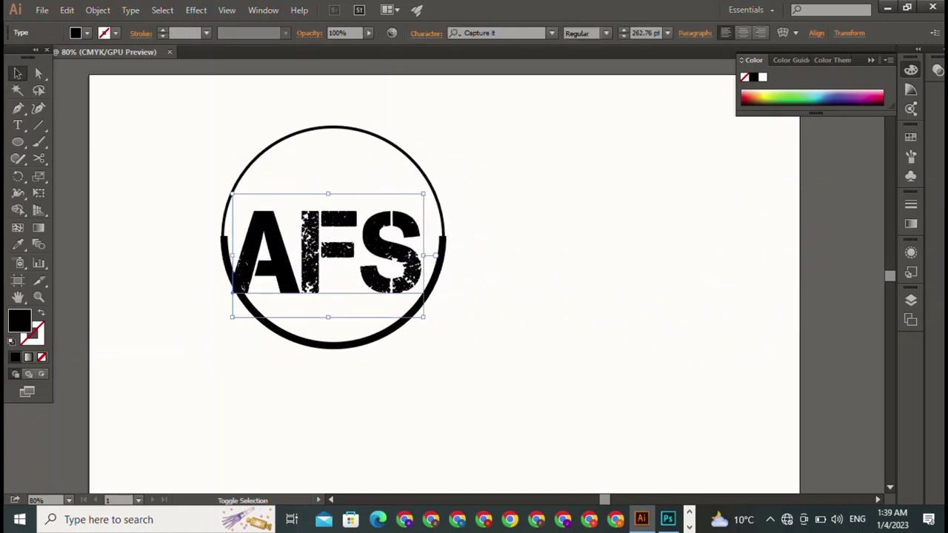
{"action": "left_click_drag", "start_coordinate": [334, 252], "coordinate": [341, 225]}
{"action": "key", "text": "ctrl+shift+a"}
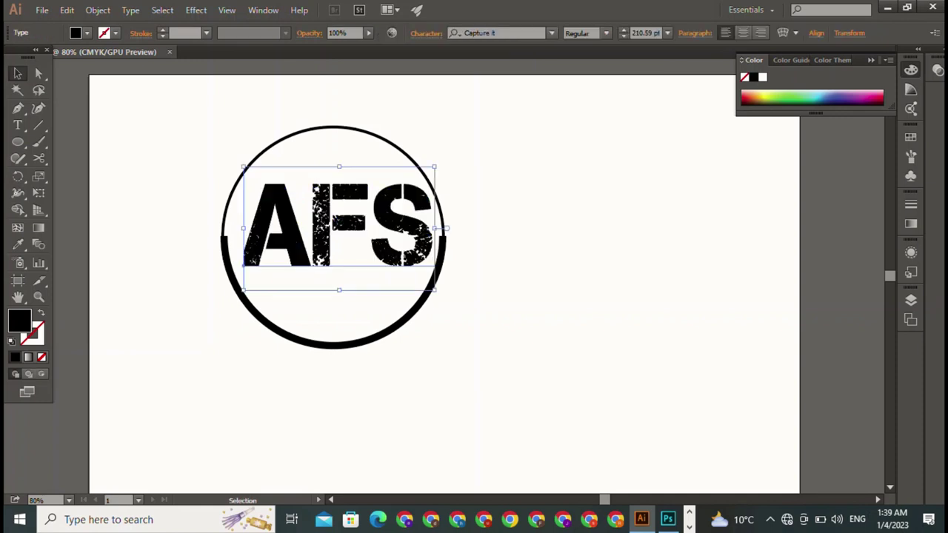
{"action": "key", "text": "ctrl+shift+a"}
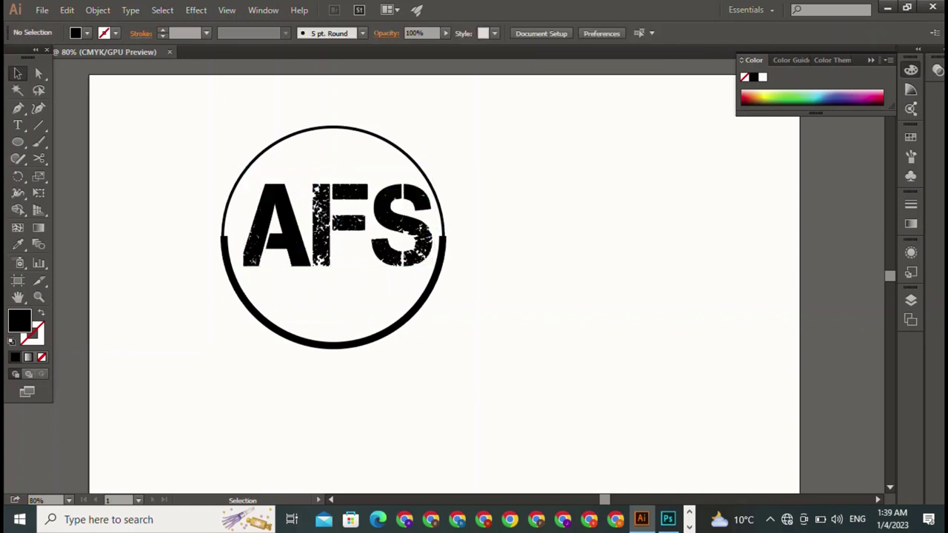